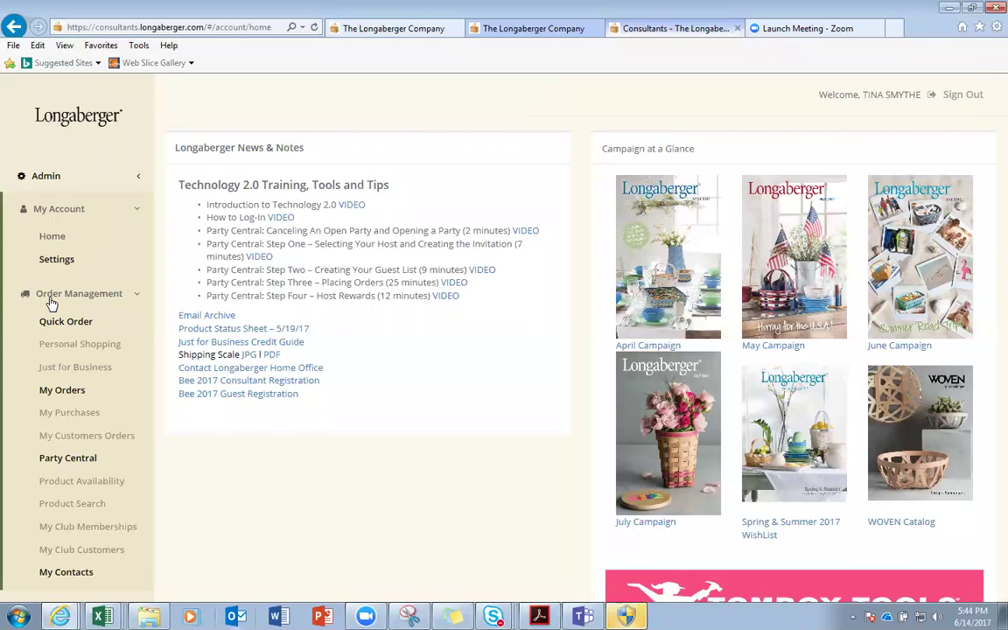
- Open the contact groups list from My Contacts
{"action": "mouse_move", "coordinate": [53, 322]}
{"action": "left_mouse_down"}
{"action": "mouse_move", "coordinate": [56, 376]}
{"action": "mouse_move", "coordinate": [48, 308]}
{"action": "left_mouse_up"}
{"action": "scroll", "coordinate": [48, 308], "scroll_direction": "down", "scroll_amount": 1}
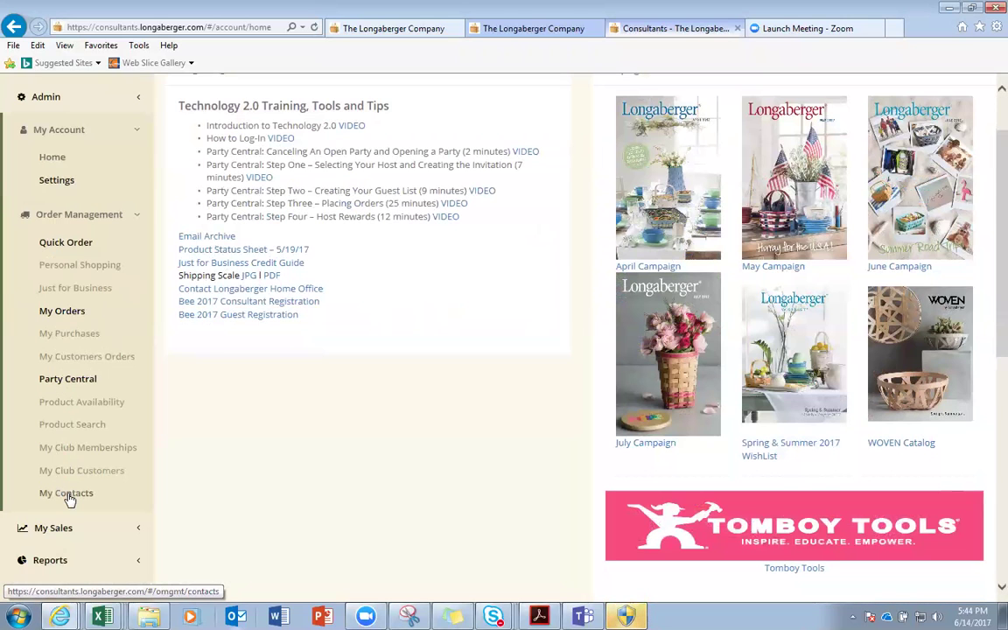
{"action": "scroll", "coordinate": [67, 494], "scroll_direction": "up", "scroll_amount": 1}
{"action": "left_click_drag", "start_coordinate": [65, 489], "coordinate": [349, 580]}
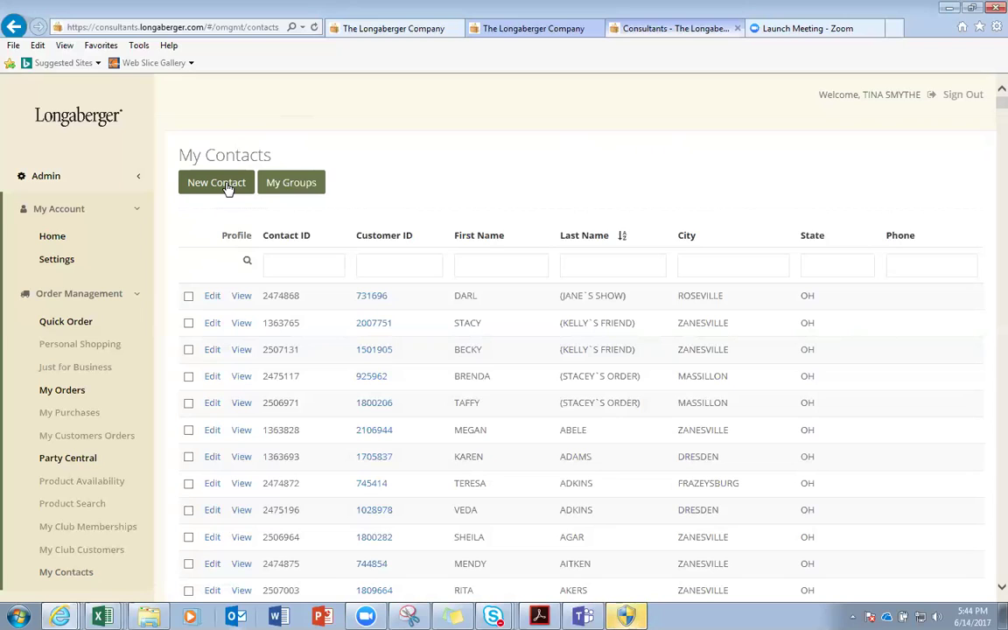
{"action": "left_click", "coordinate": [288, 185]}
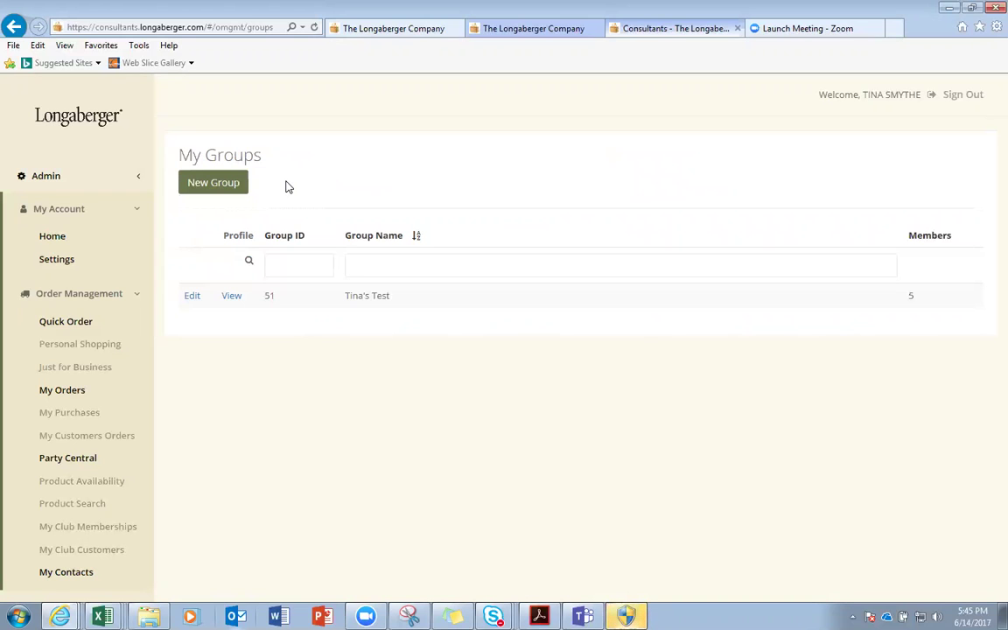
- Create a new contact group named "Mail Express - Flyer"
{"action": "left_click", "coordinate": [212, 187]}
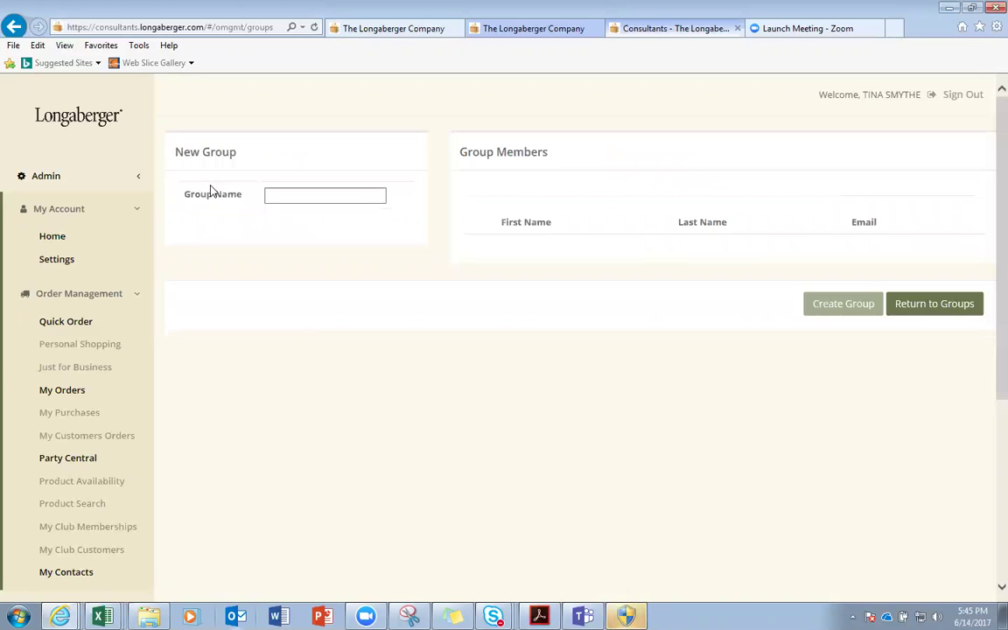
{"action": "left_click", "coordinate": [303, 196]}
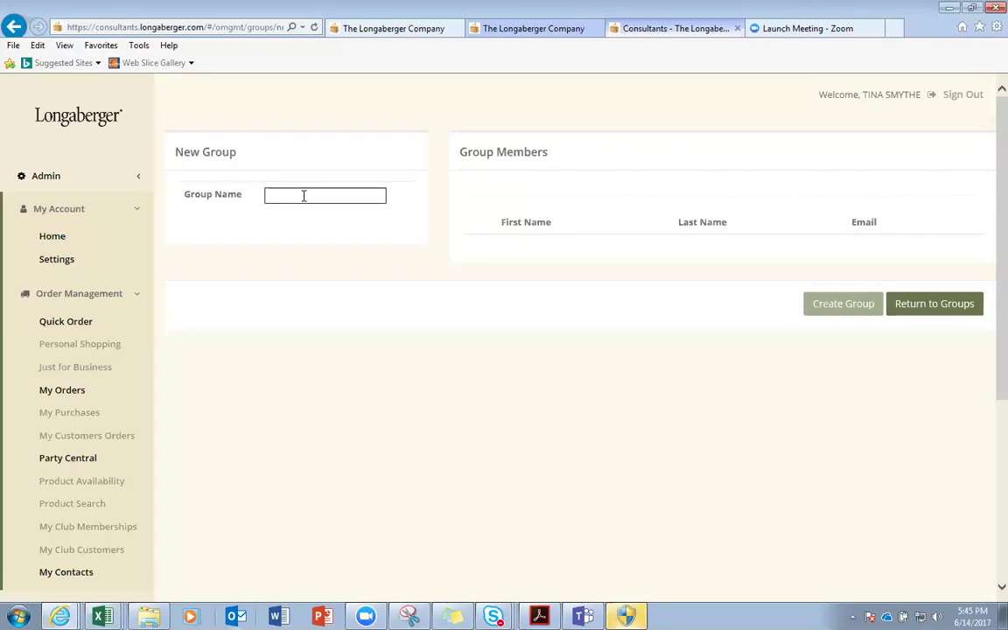
{"action": "type", "text": "Mail Express - Flyer"}
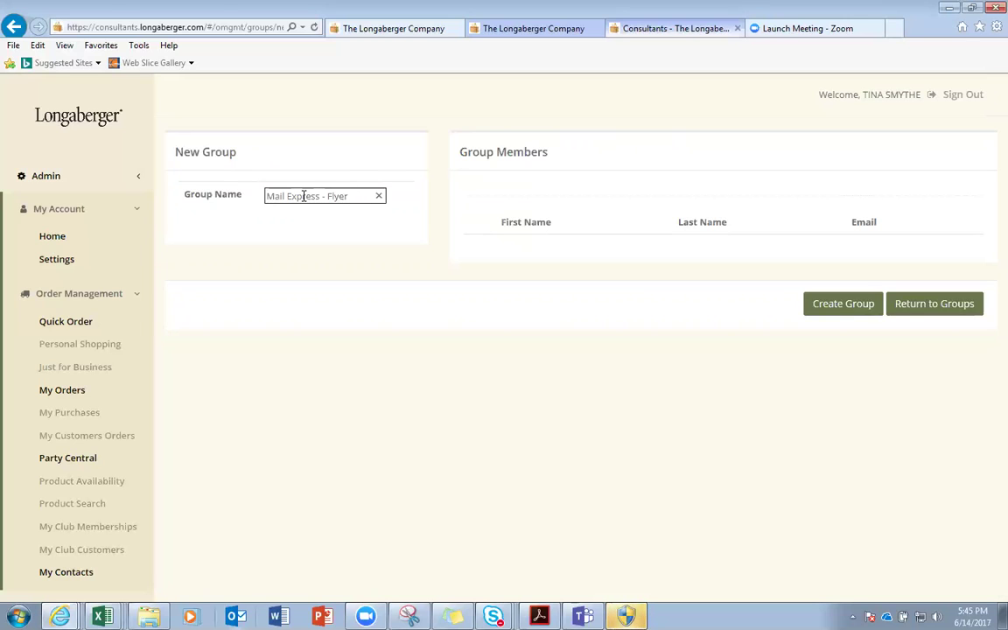
{"action": "left_click", "coordinate": [832, 310]}
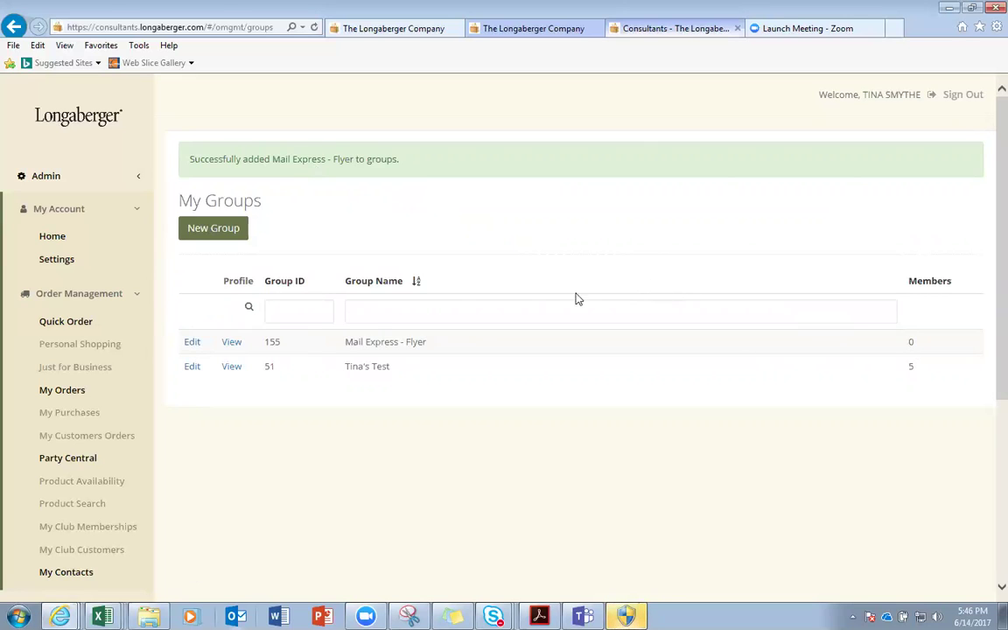
- Edit the Mail Express - Flyer group and filter the contacts available to add by the signed-in consultant's last name
{"action": "left_click", "coordinate": [192, 342]}
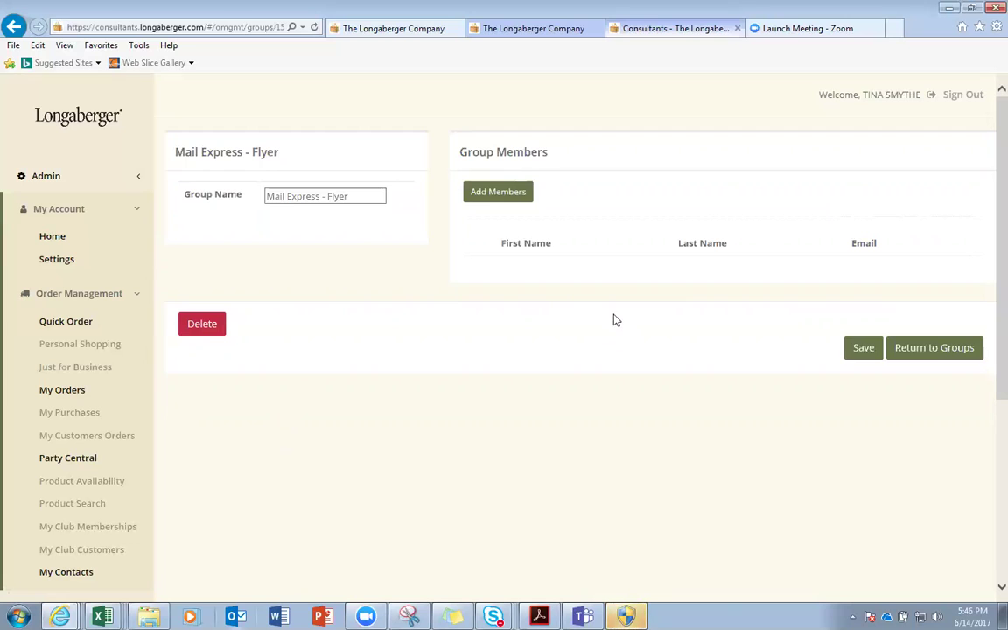
{"action": "left_click", "coordinate": [491, 198]}
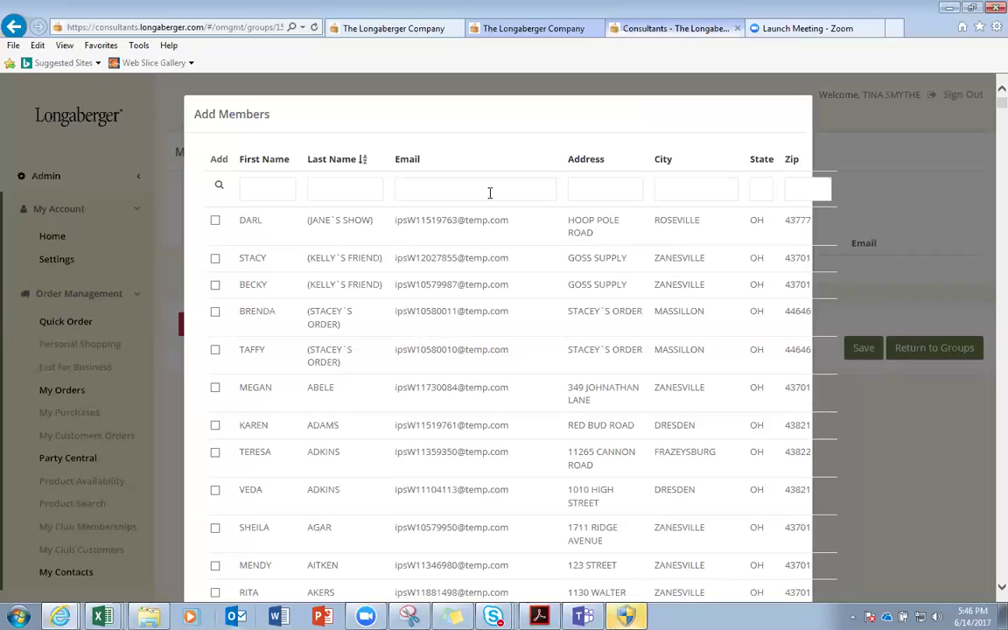
{"action": "left_click", "coordinate": [344, 186]}
{"action": "type", "text": "smythe"}
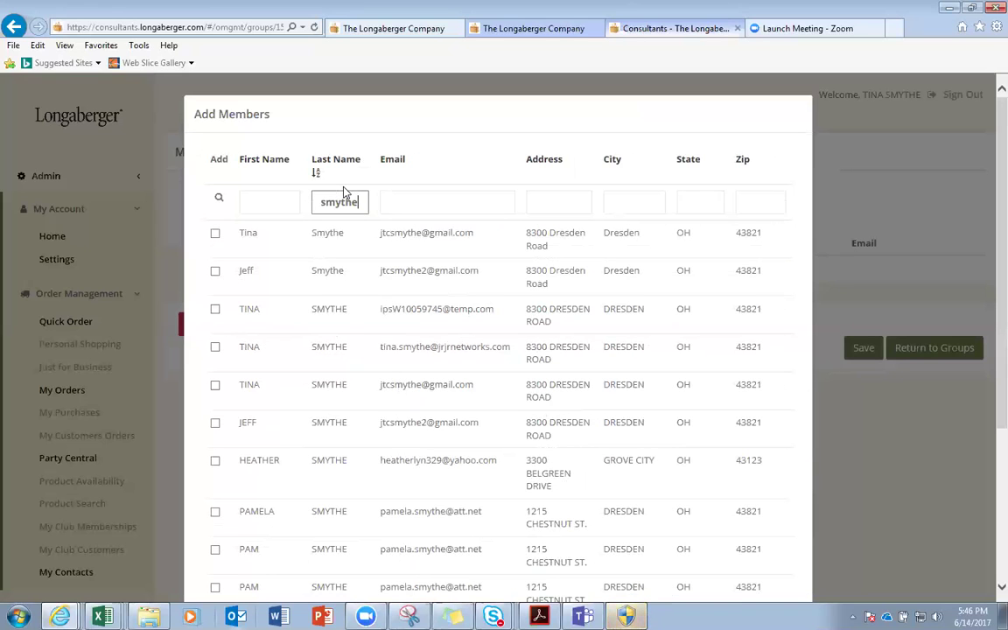
- Add the first, second, seventh and eighth contacts in the filtered list to the group
{"action": "left_click", "coordinate": [216, 271]}
{"action": "scroll", "coordinate": [294, 340], "scroll_direction": "down", "scroll_amount": 1}
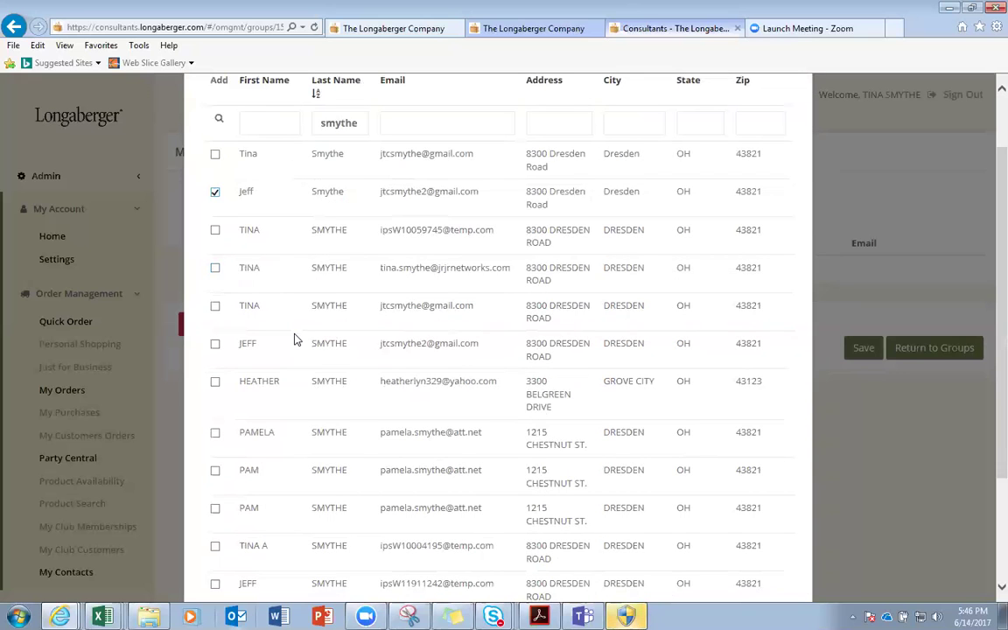
{"action": "left_click", "coordinate": [215, 383]}
{"action": "left_click", "coordinate": [215, 432]}
{"action": "scroll", "coordinate": [392, 412], "scroll_direction": "down", "scroll_amount": 1}
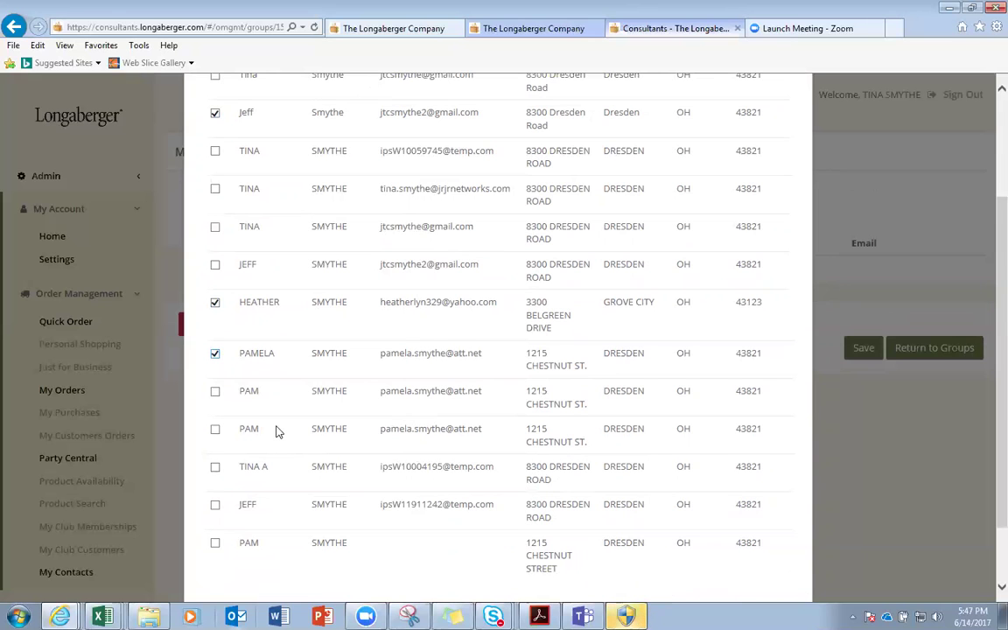
{"action": "scroll", "coordinate": [276, 429], "scroll_direction": "up", "scroll_amount": 2}
{"action": "scroll", "coordinate": [298, 438], "scroll_direction": "down", "scroll_amount": 3}
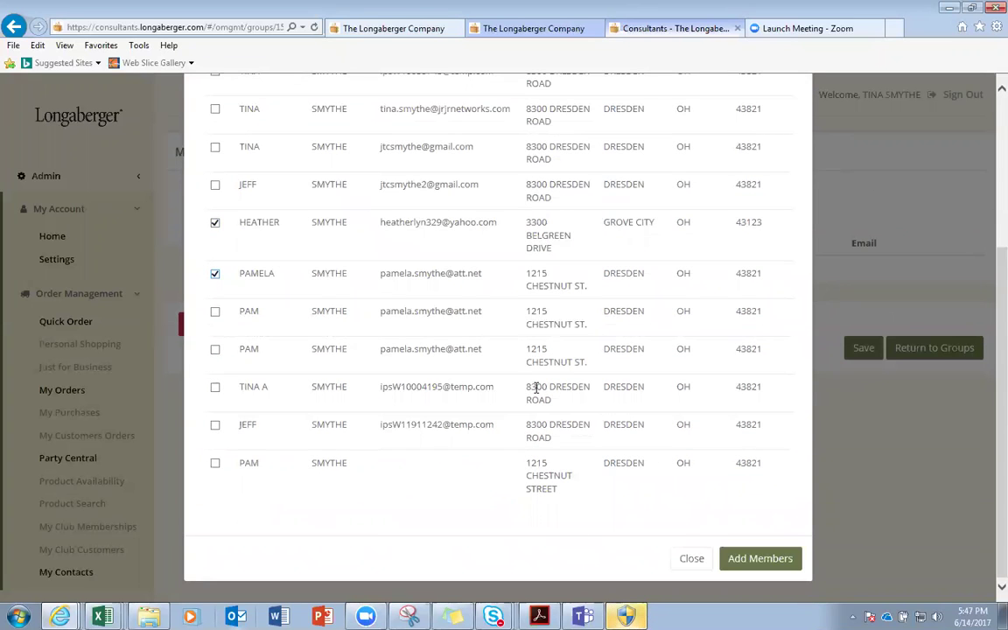
{"action": "scroll", "coordinate": [359, 308], "scroll_direction": "up", "scroll_amount": 2}
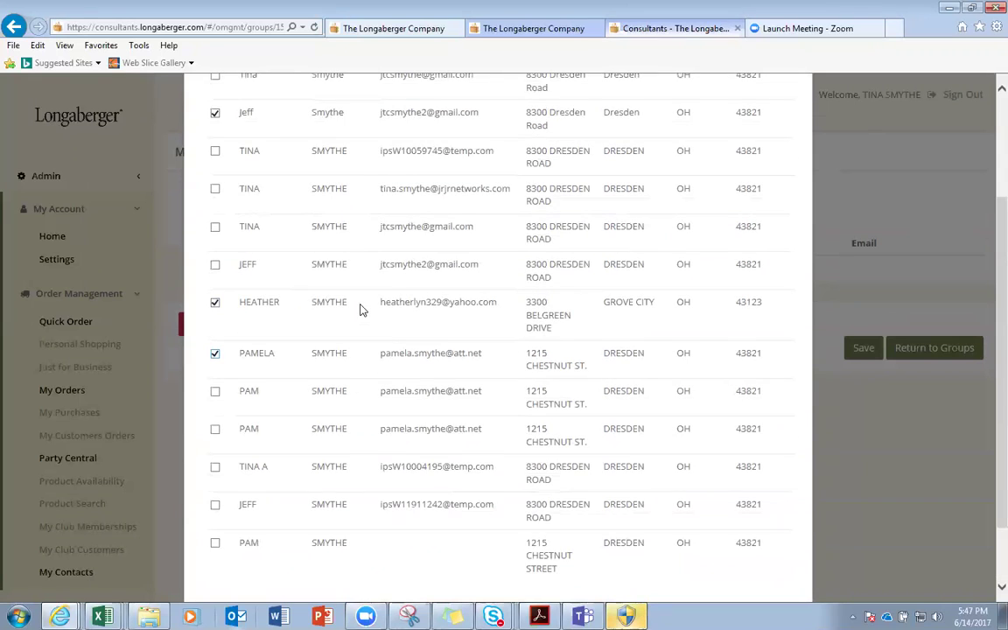
{"action": "scroll", "coordinate": [311, 288], "scroll_direction": "up", "scroll_amount": 2}
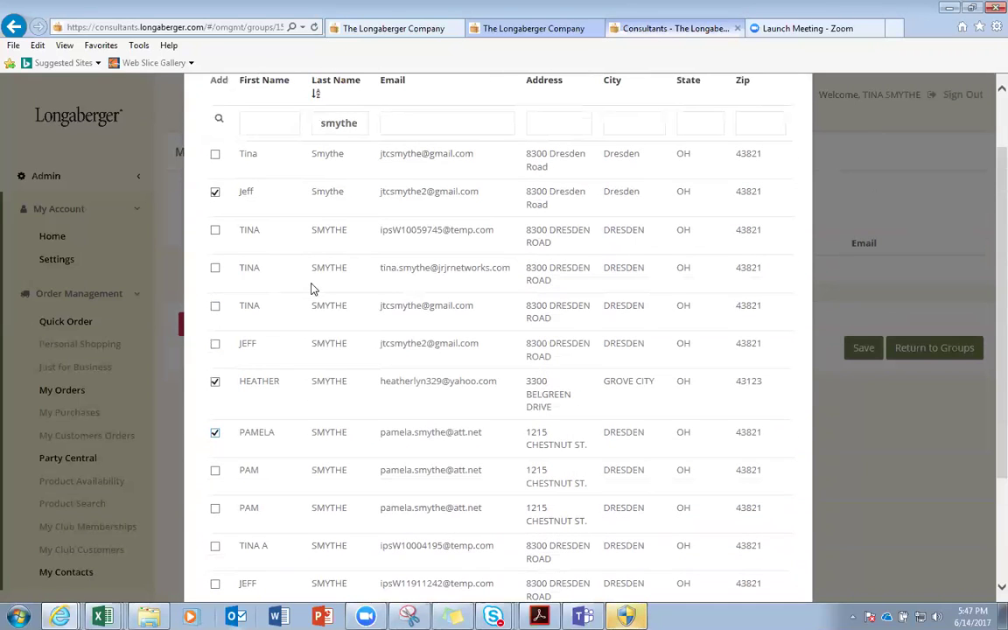
{"action": "left_click", "coordinate": [216, 154]}
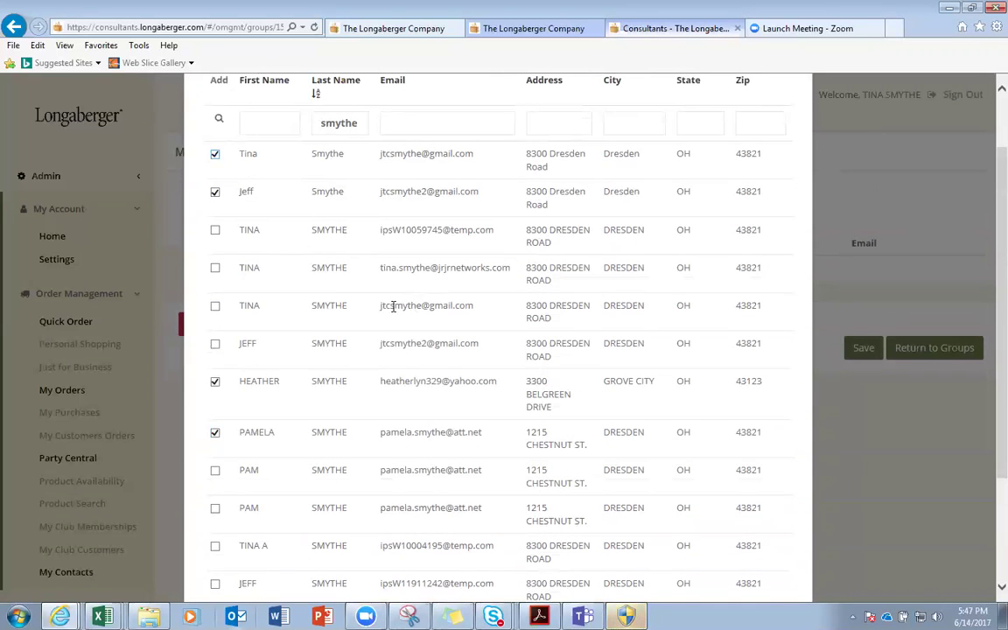
{"action": "scroll", "coordinate": [406, 304], "scroll_direction": "down", "scroll_amount": 3}
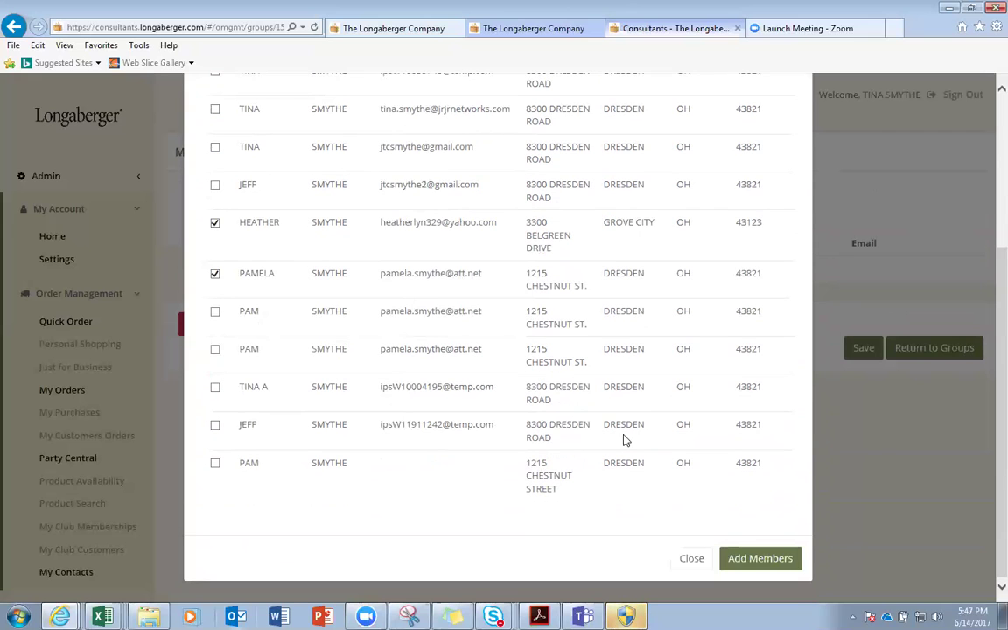
{"action": "left_click", "coordinate": [760, 564]}
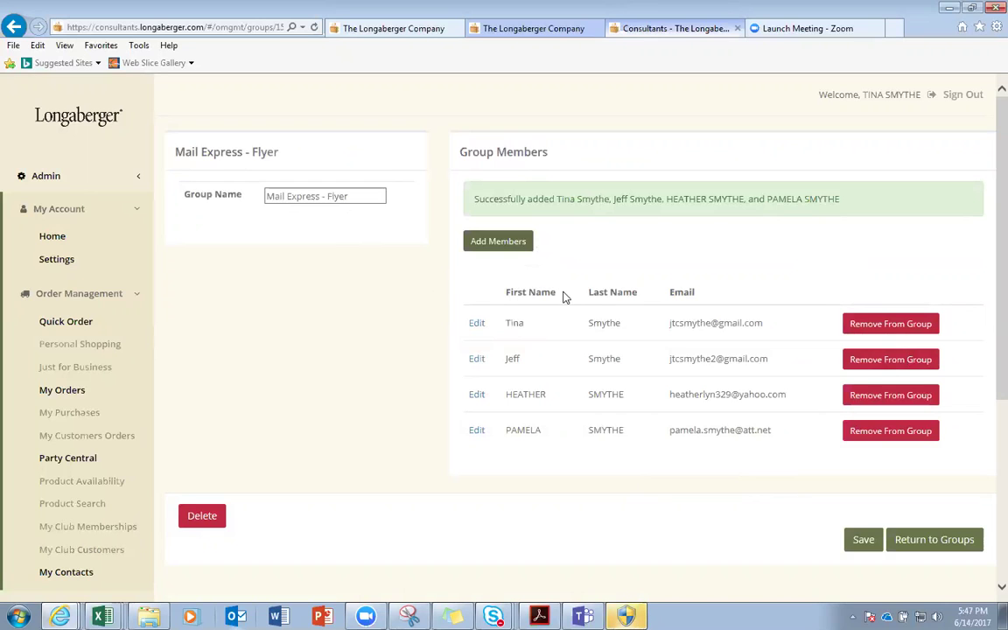
- Start adding more members to the group and filter the contact list by a different family's last name
{"action": "left_click", "coordinate": [495, 251]}
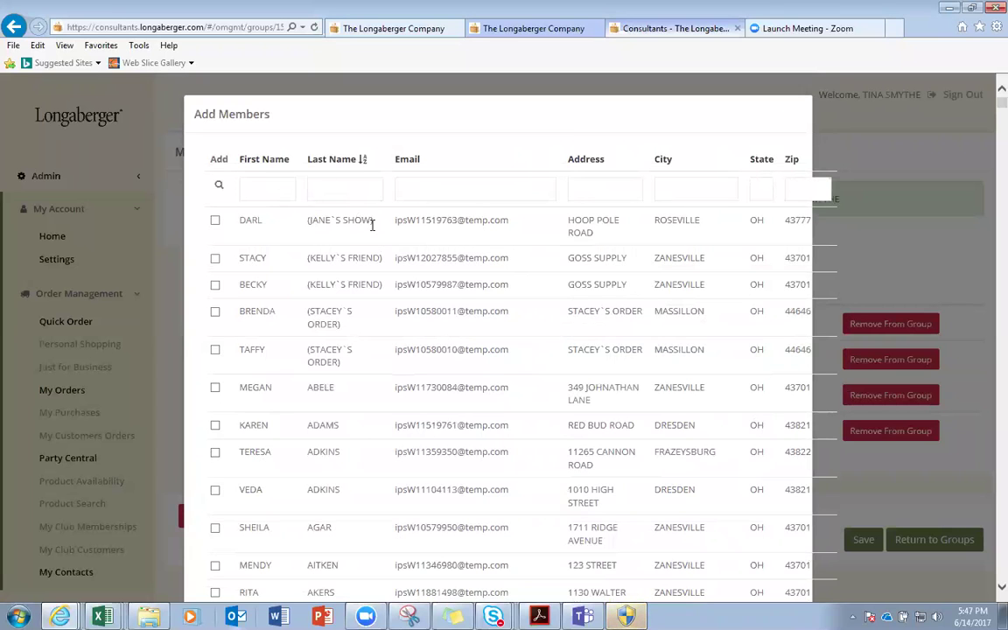
{"action": "scroll", "coordinate": [346, 254], "scroll_direction": "down", "scroll_amount": 3}
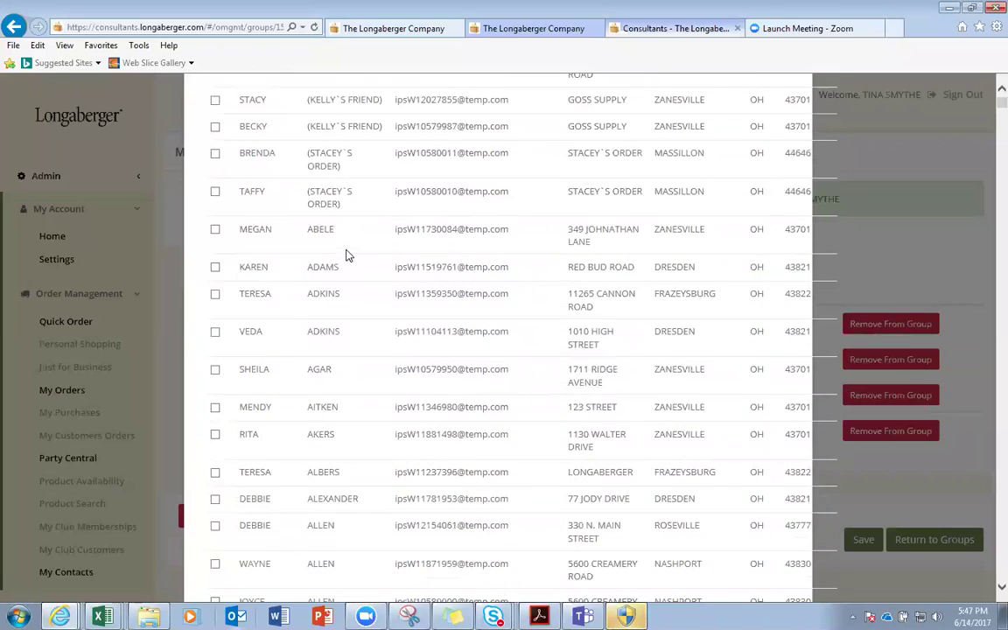
{"action": "scroll", "coordinate": [345, 253], "scroll_direction": "down", "scroll_amount": 6}
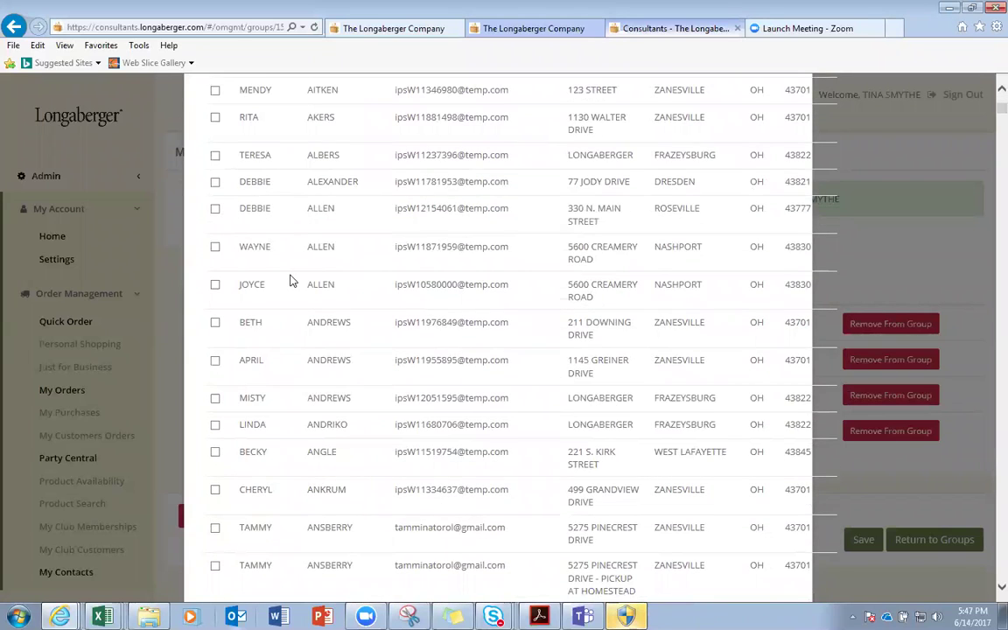
{"action": "scroll", "coordinate": [293, 281], "scroll_direction": "down", "scroll_amount": 2}
{"action": "scroll", "coordinate": [293, 281], "scroll_direction": "down", "scroll_amount": 6}
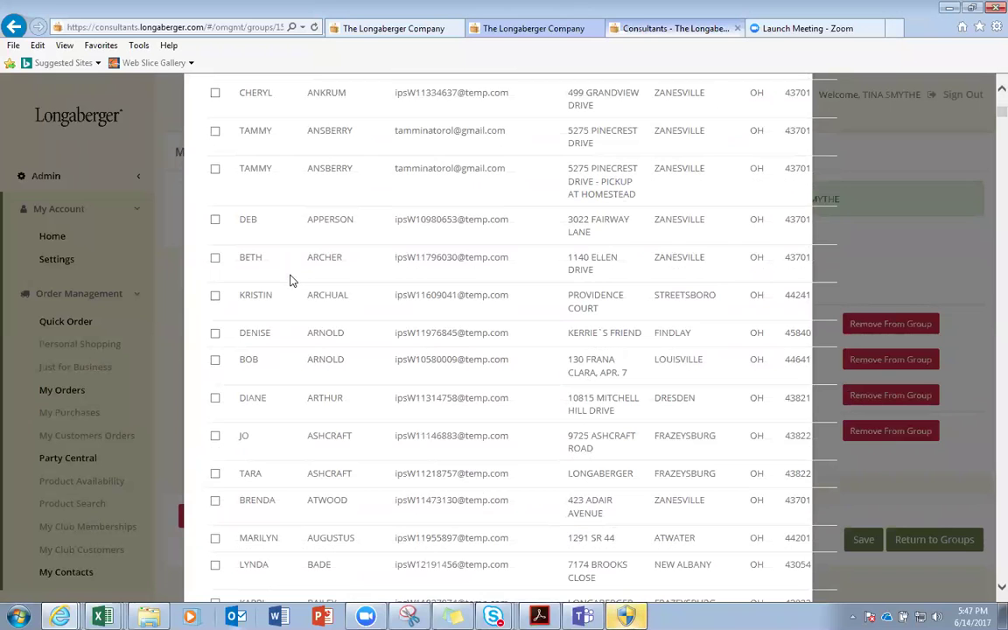
{"action": "scroll", "coordinate": [291, 280], "scroll_direction": "up", "scroll_amount": 15}
{"action": "left_click", "coordinate": [320, 190]}
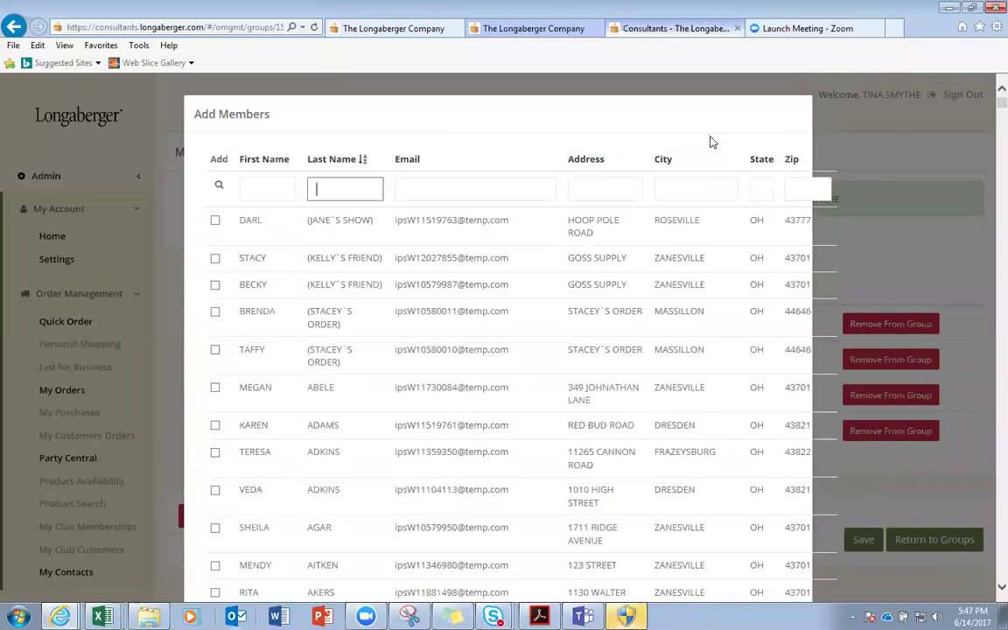
{"action": "type", "text": "lynagh"}
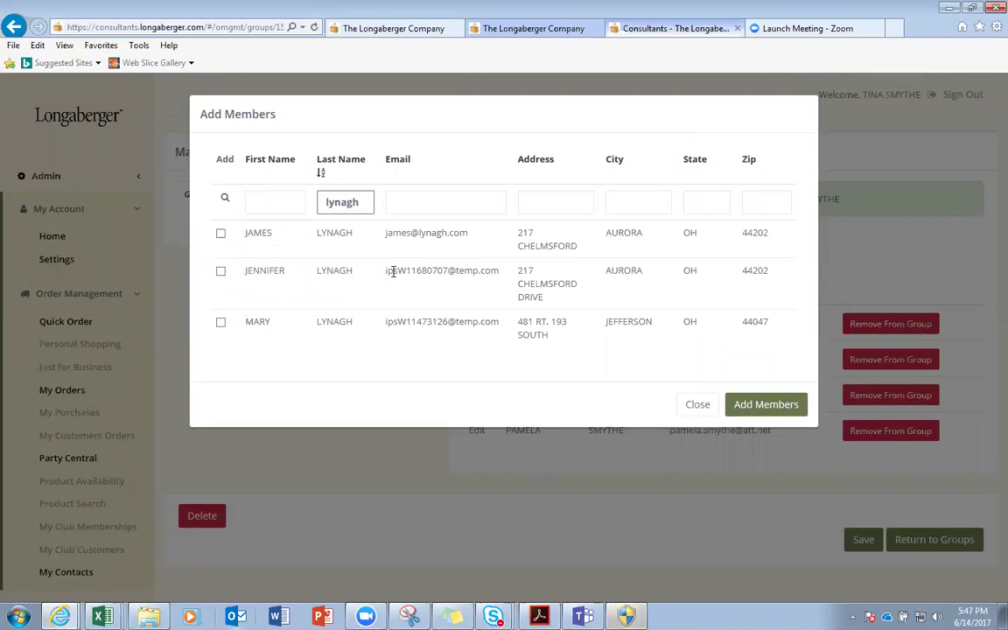
- Select all three filtered contacts and add them to the group
{"action": "left_click", "coordinate": [220, 233]}
{"action": "left_click", "coordinate": [220, 271]}
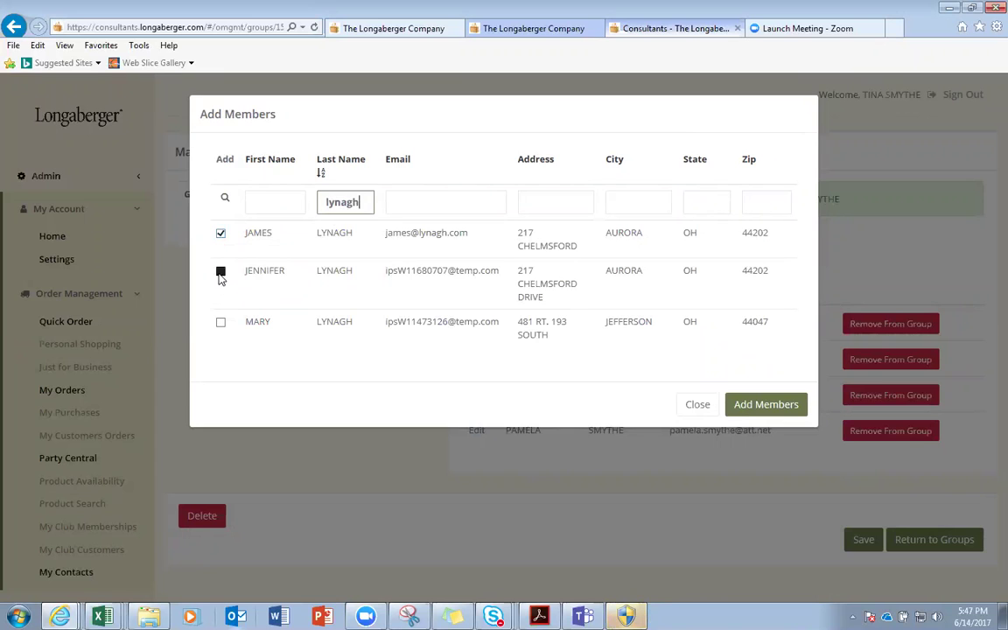
{"action": "left_click", "coordinate": [220, 322]}
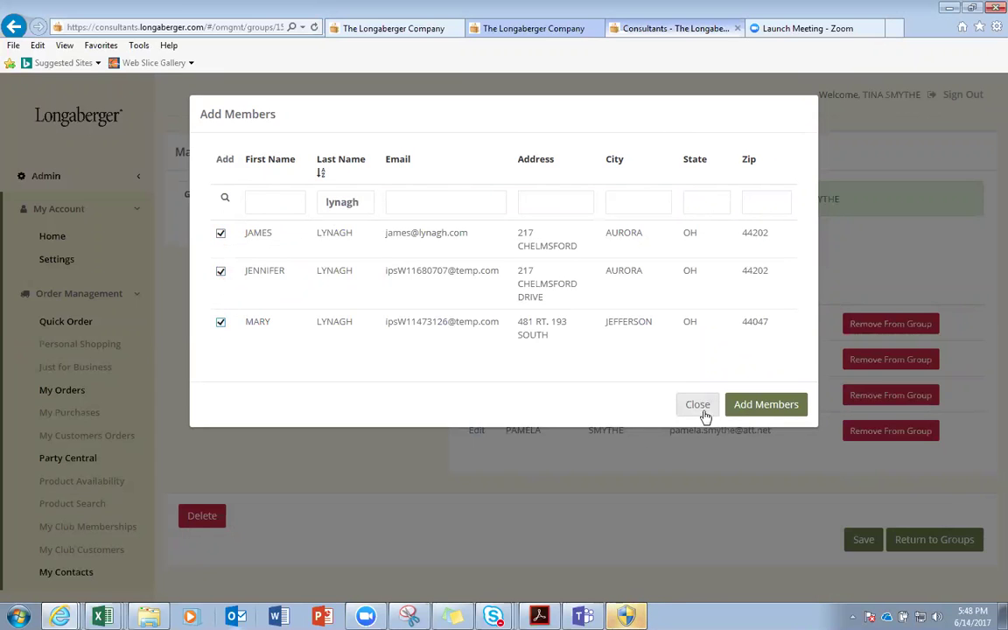
{"action": "left_click", "coordinate": [775, 409]}
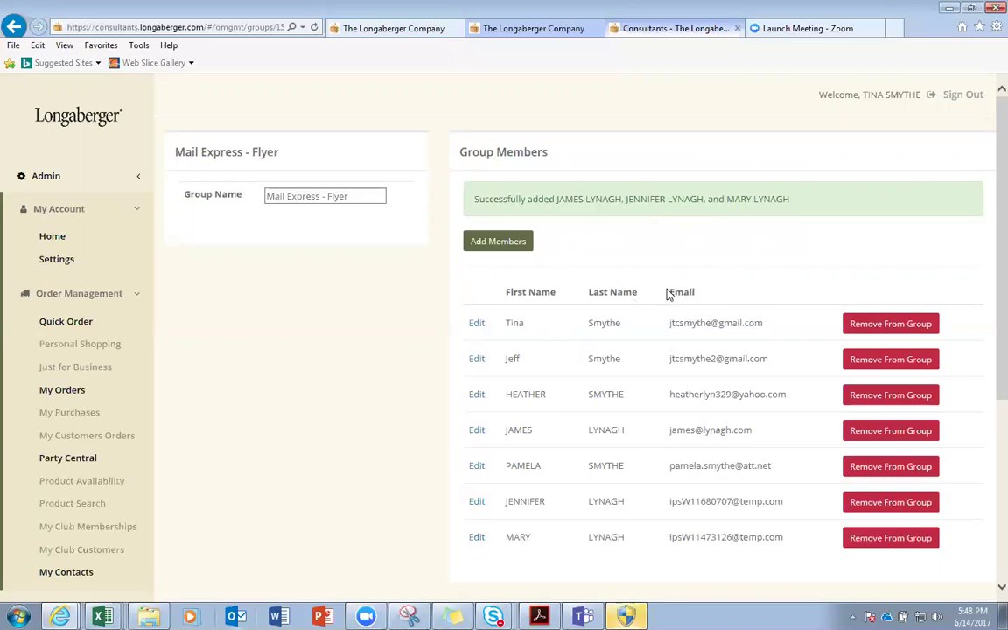
- Review the group's member list and save the Mail Express - Flyer group
{"action": "scroll", "coordinate": [636, 232], "scroll_direction": "down", "scroll_amount": 2}
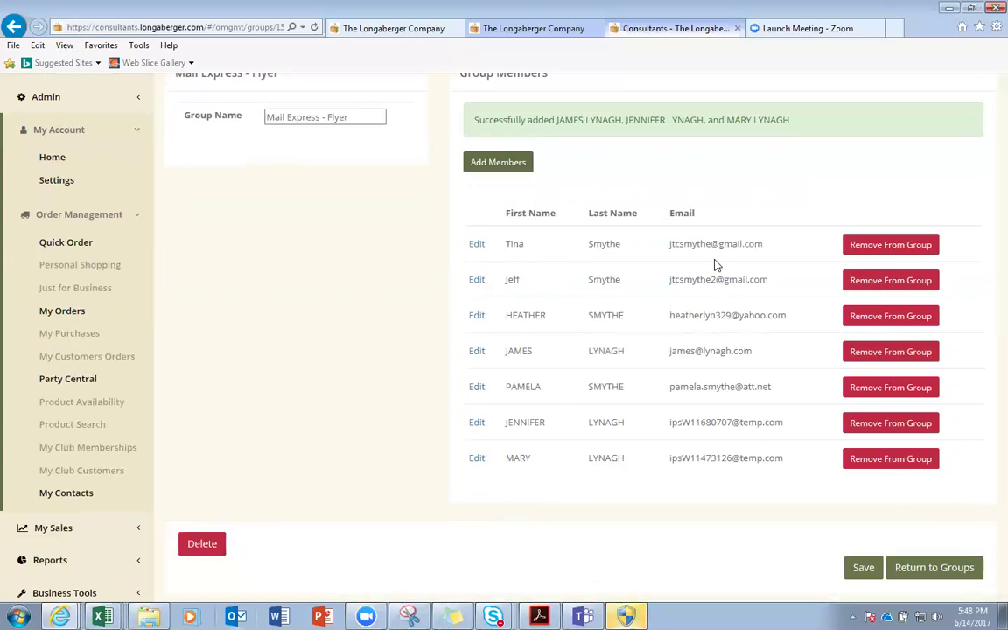
{"action": "scroll", "coordinate": [715, 264], "scroll_direction": "up", "scroll_amount": 2}
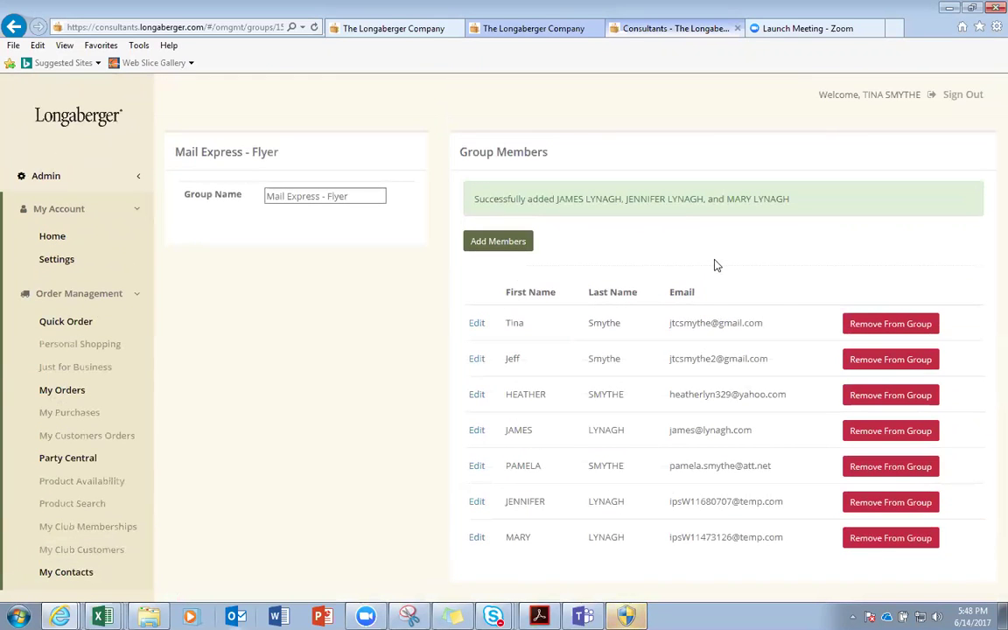
{"action": "scroll", "coordinate": [715, 264], "scroll_direction": "down", "scroll_amount": 4}
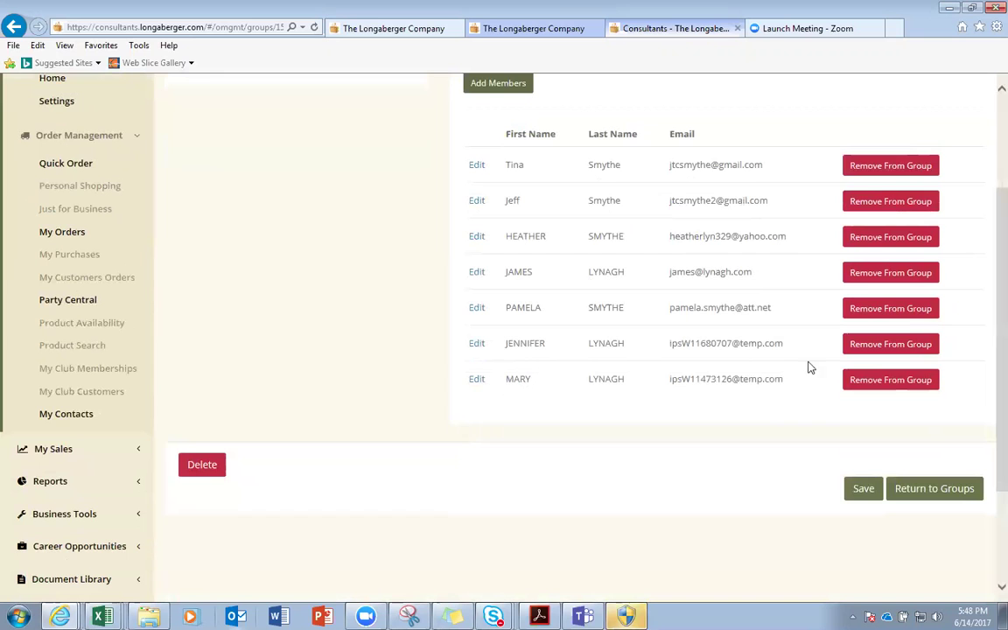
{"action": "left_click", "coordinate": [866, 496]}
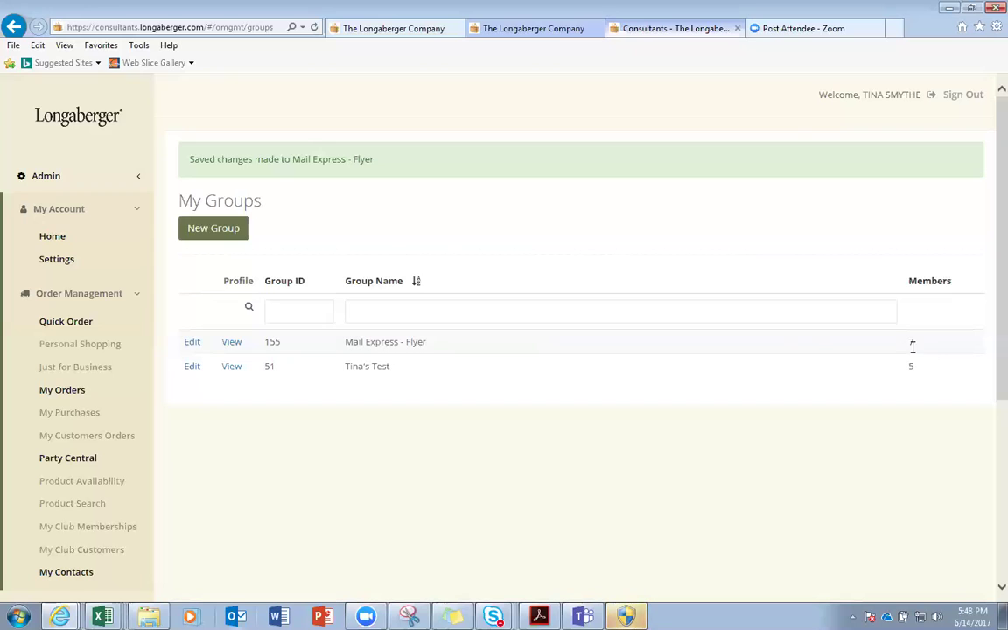
- View the Mail Express - Flyer group, switch to editing it, remove the second listed member and save the group
{"action": "left_click", "coordinate": [231, 343]}
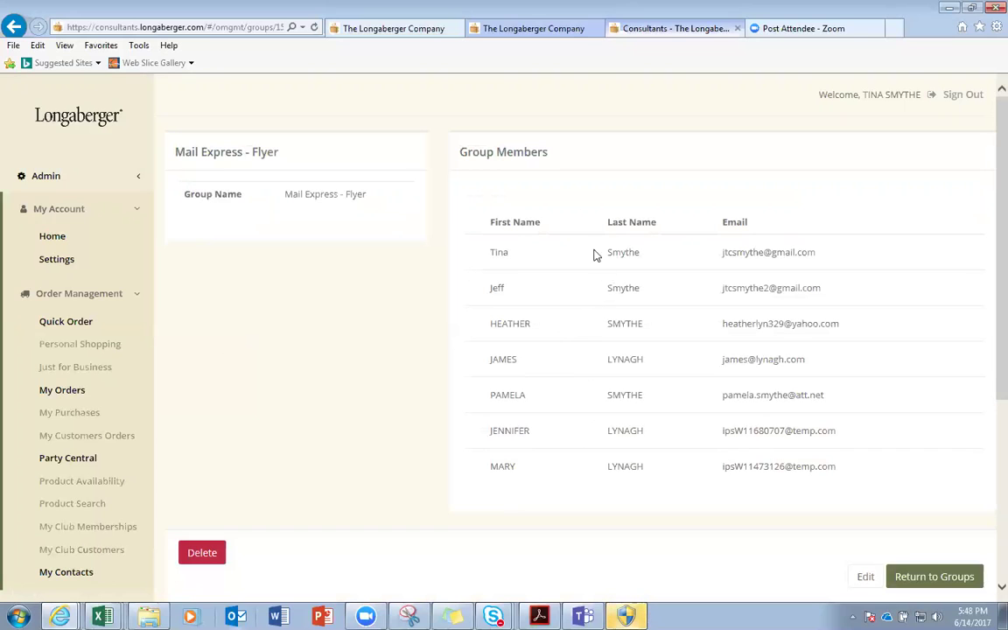
{"action": "left_click", "coordinate": [866, 585]}
{"action": "left_click", "coordinate": [864, 579]}
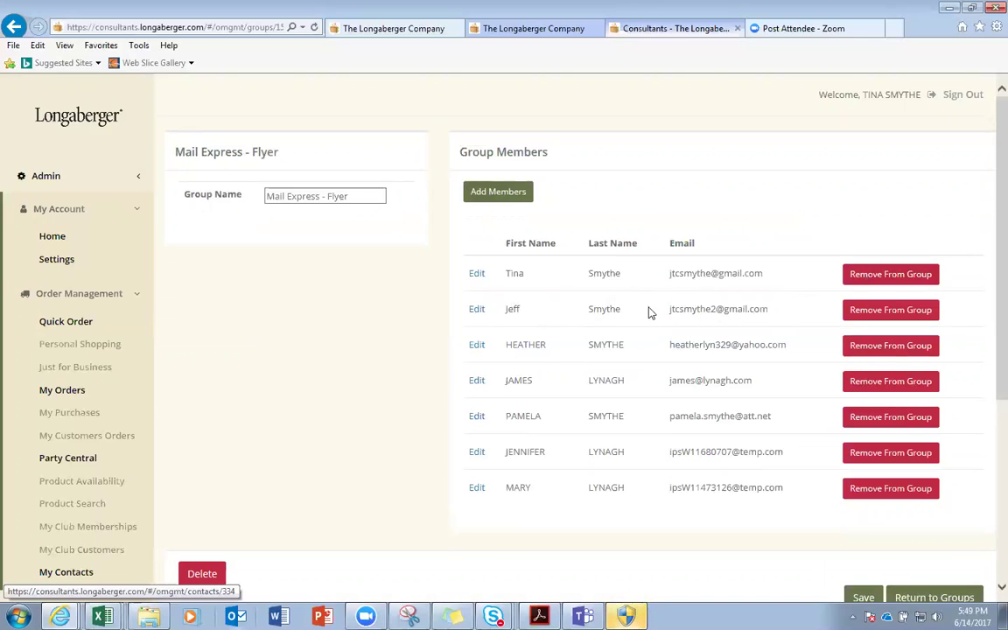
{"action": "left_click", "coordinate": [886, 311]}
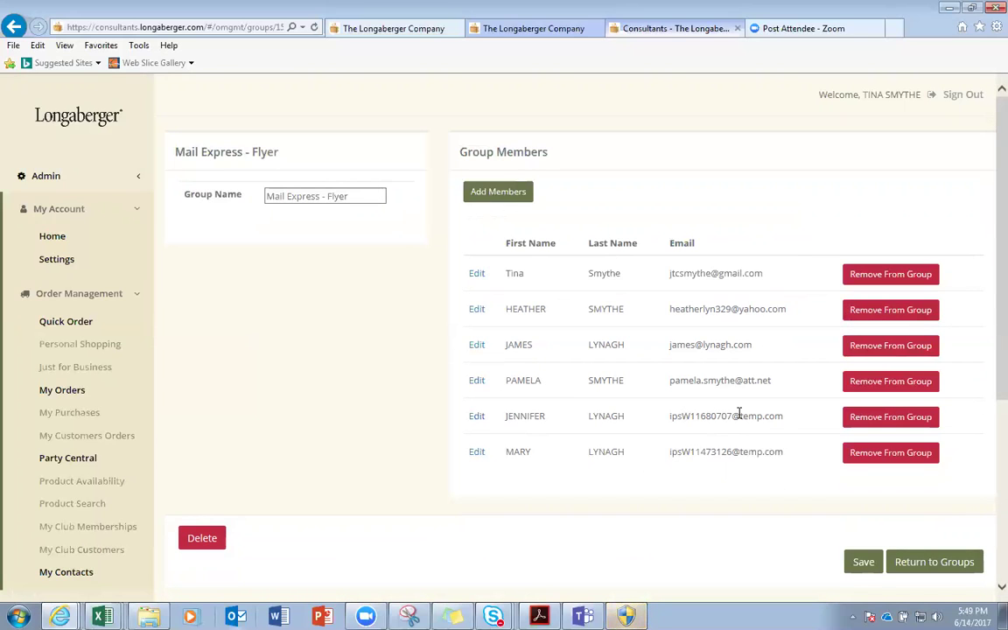
{"action": "left_click", "coordinate": [860, 562]}
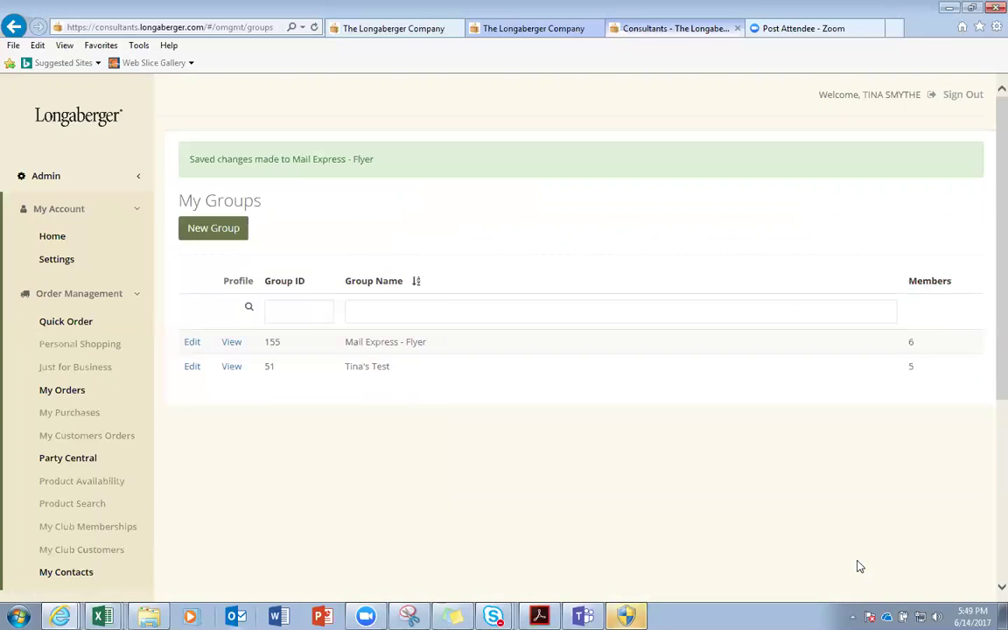